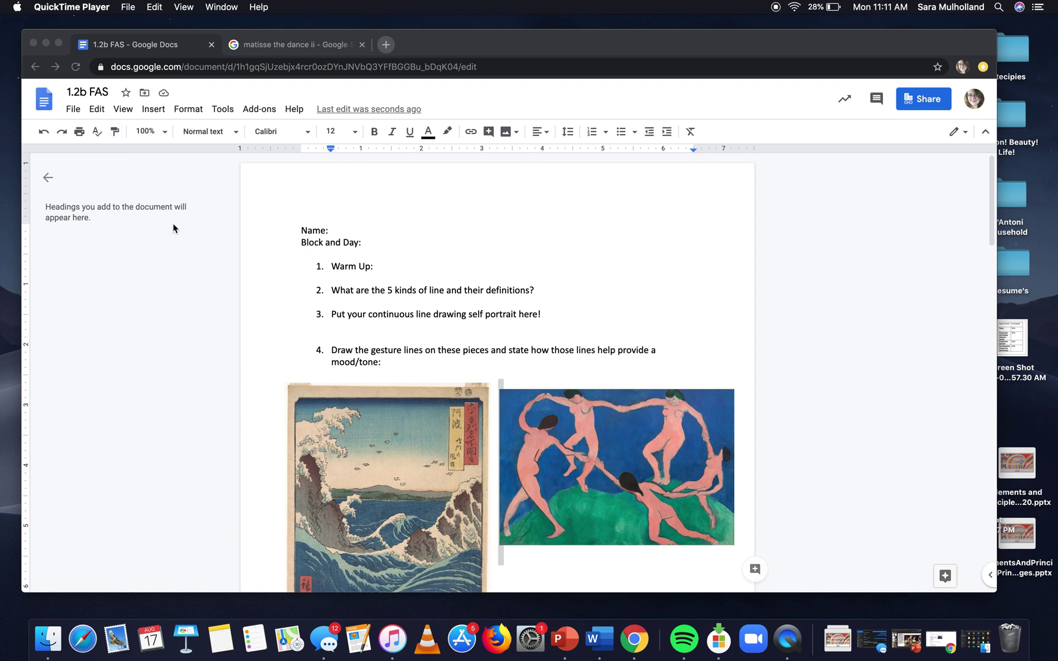
# - Keep the worksheet document in Editing mode
pyautogui.scroll(-1, 273, 378)
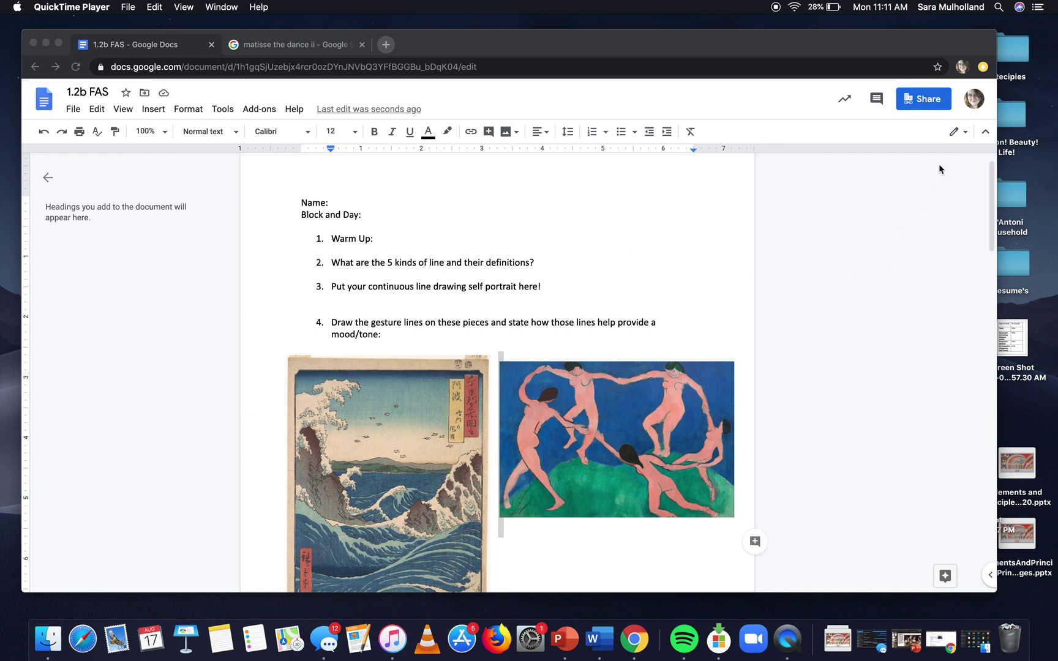
pyautogui.click(968, 136)
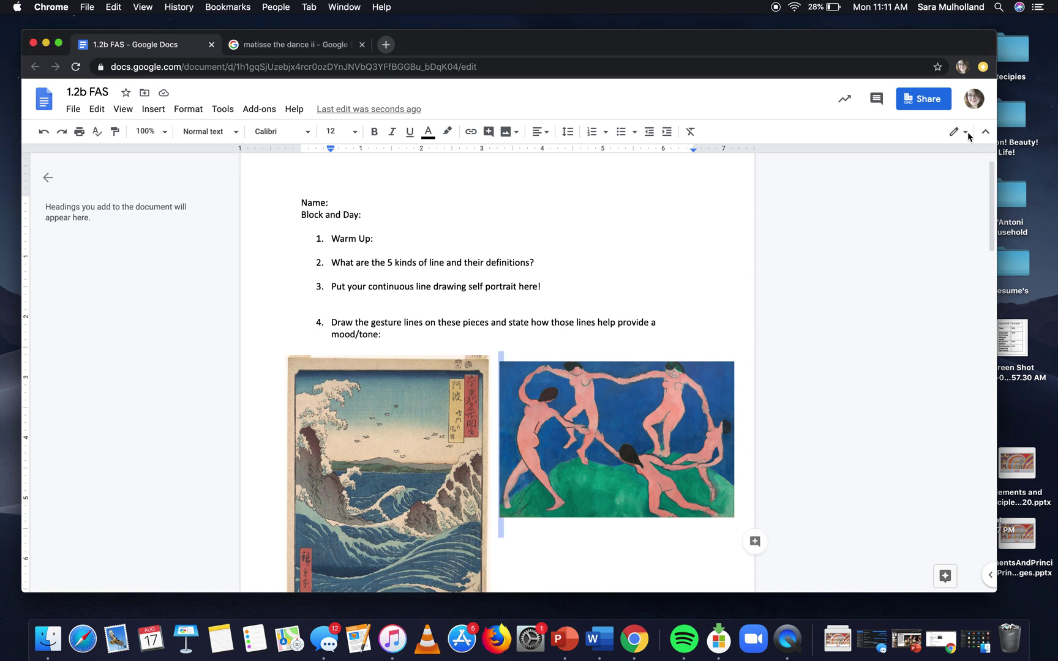
pyautogui.click(968, 135)
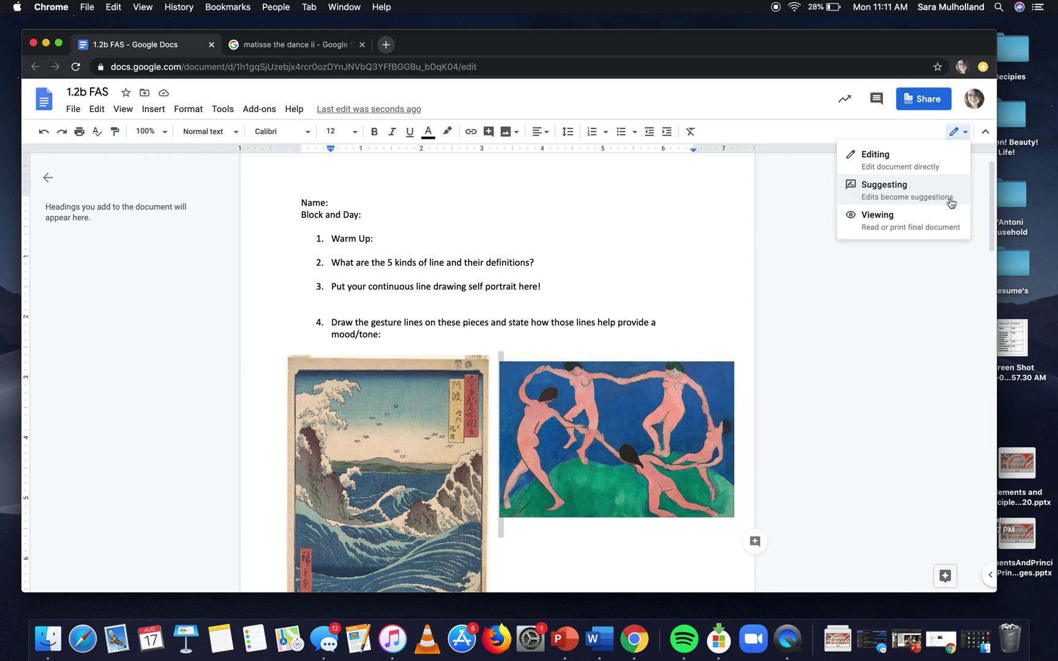
pyautogui.click(907, 160)
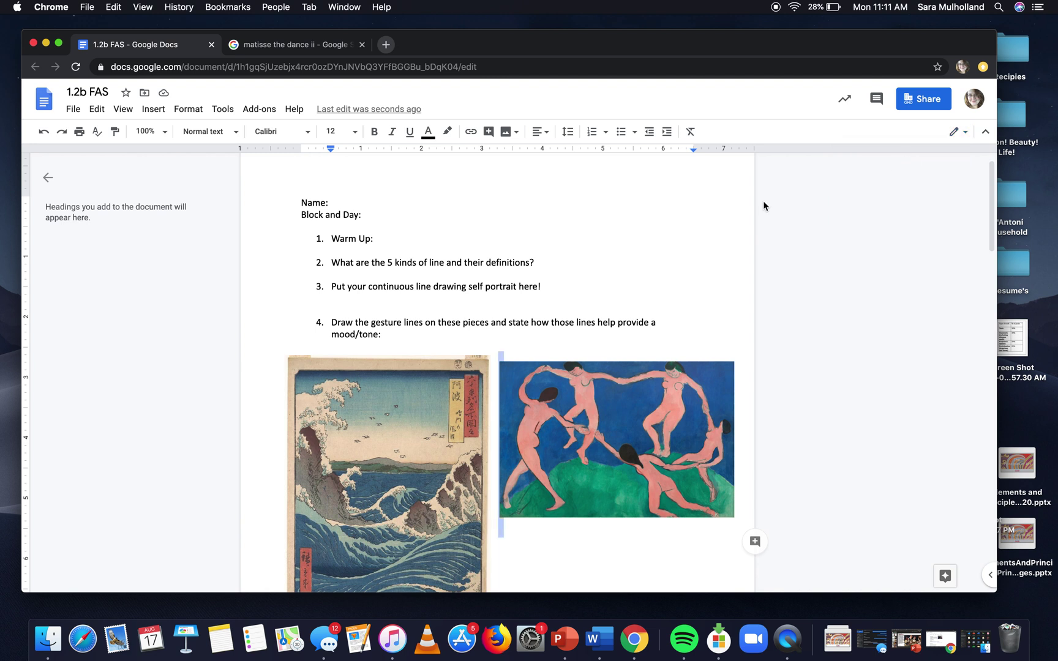
# - Select the Matisse image, then place the cursor after 'mood/tone:' and open the Insert menu
pyautogui.scroll(-4, 624, 275)
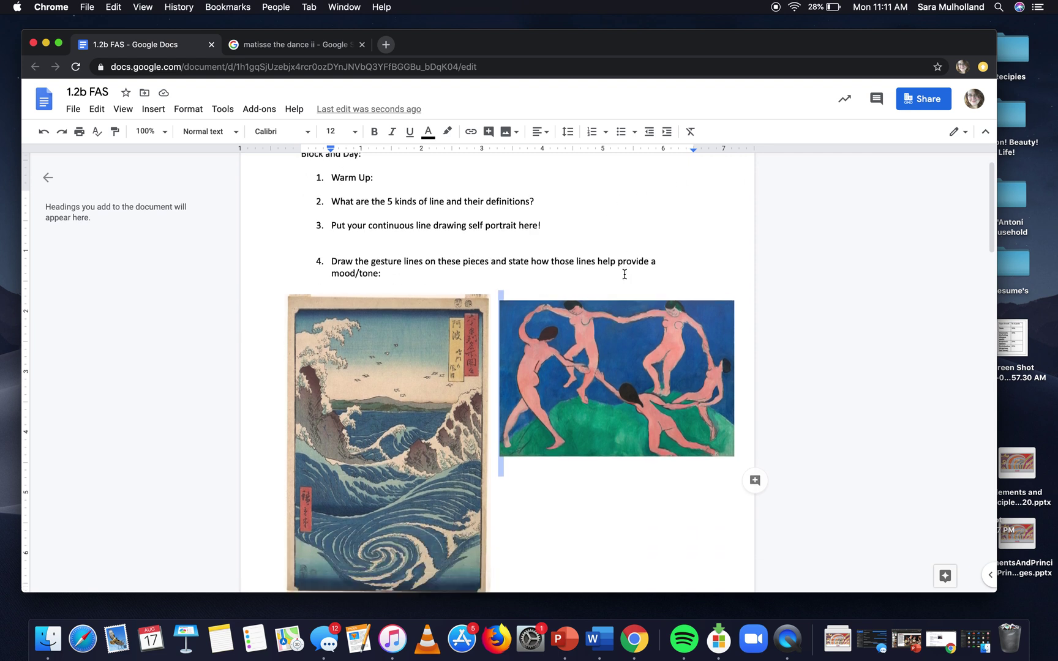
pyautogui.click(618, 307)
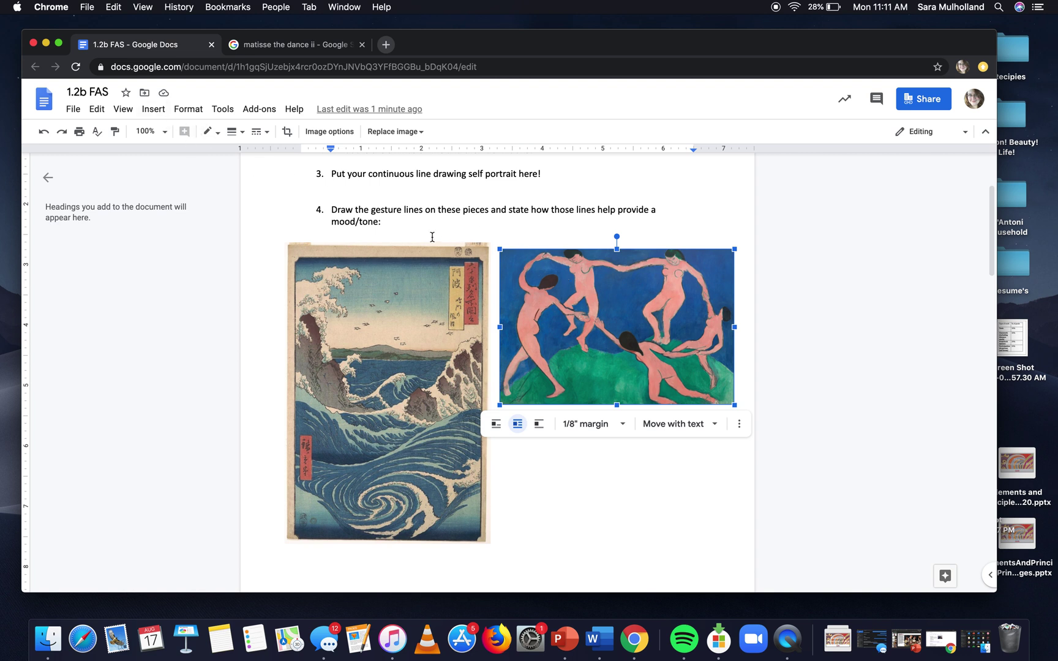
pyautogui.click(399, 222)
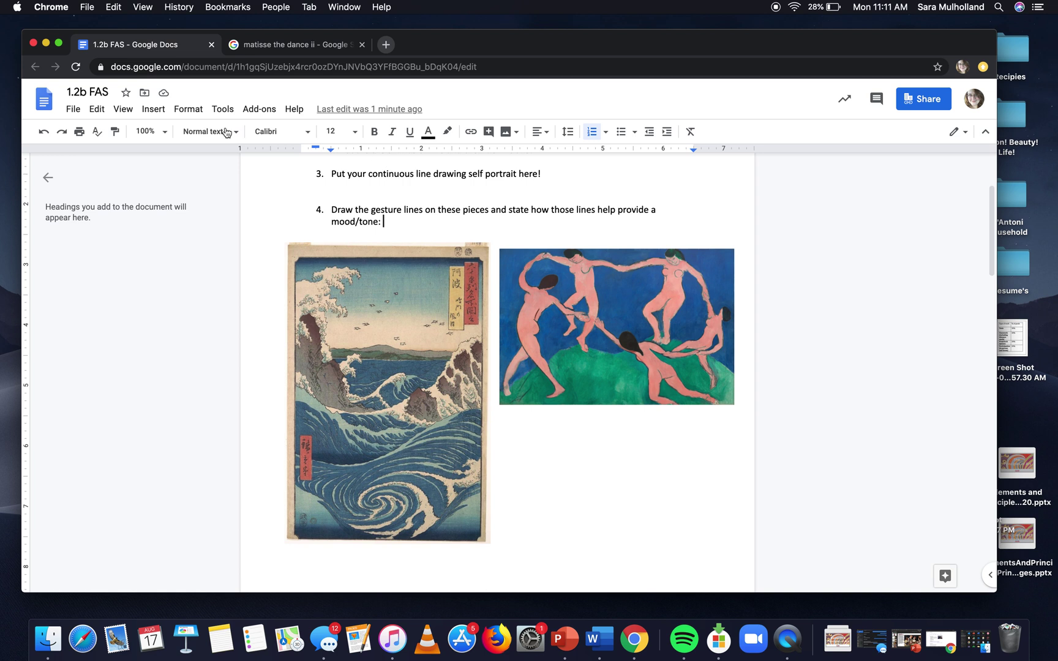
pyautogui.click(154, 109)
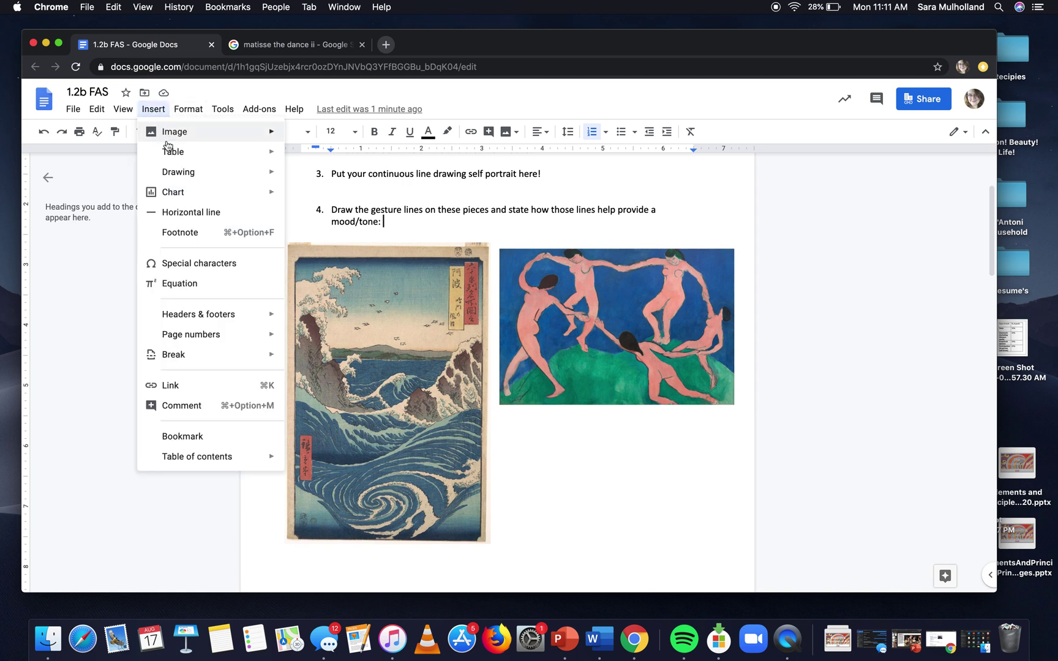
# - Create a new drawing and paste the Matisse Dance image onto its canvas
pyautogui.moveTo(169, 175)
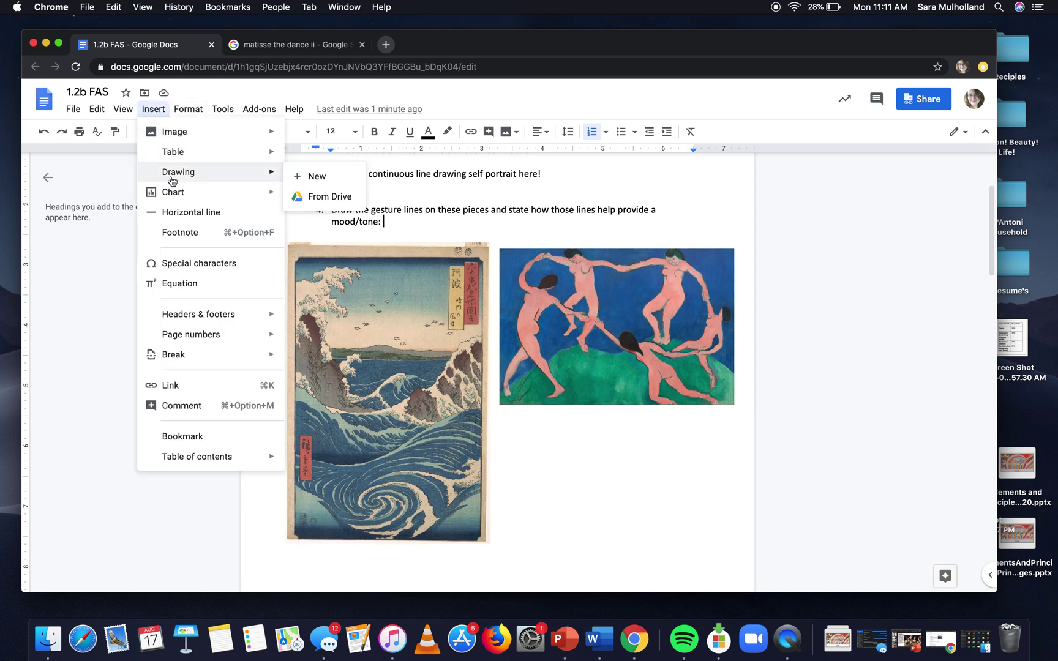
pyautogui.click(302, 177)
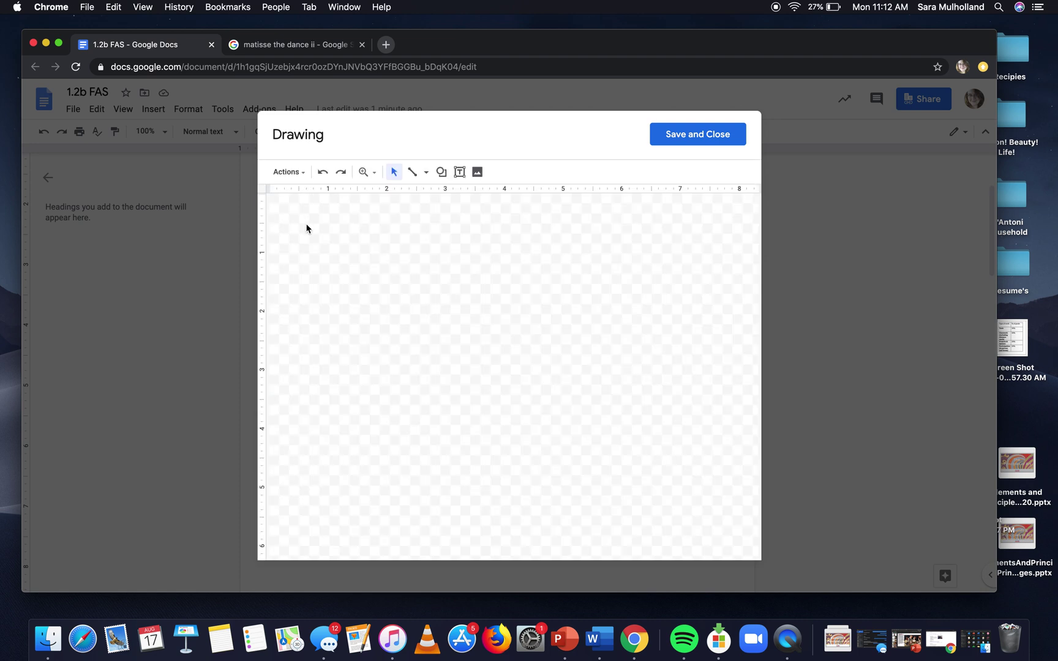
pyautogui.press('super+v')
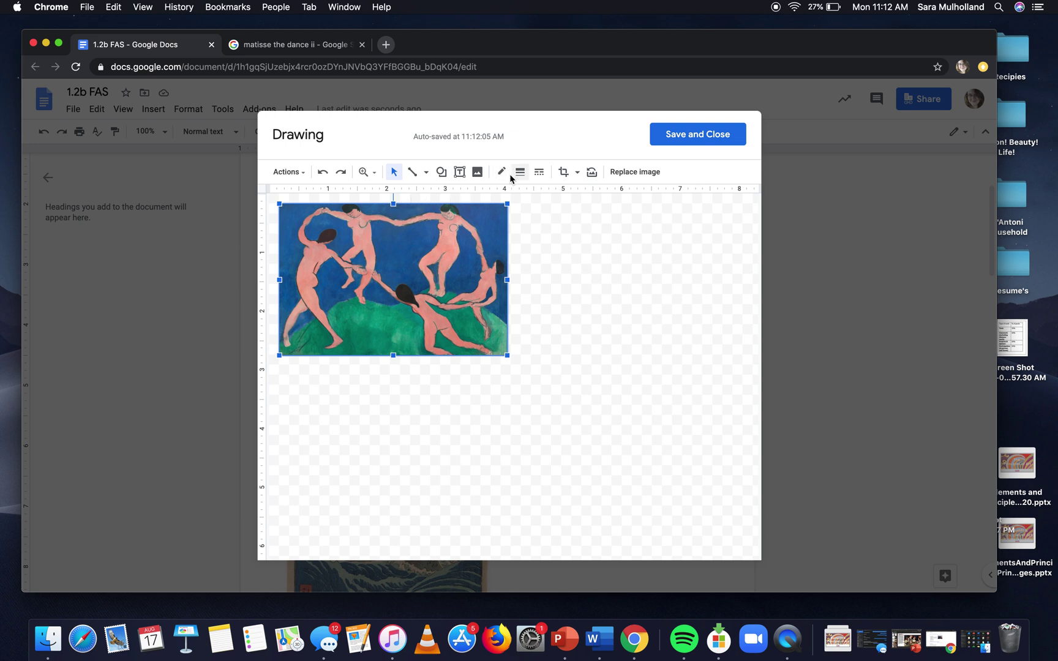
pyautogui.click(426, 173)
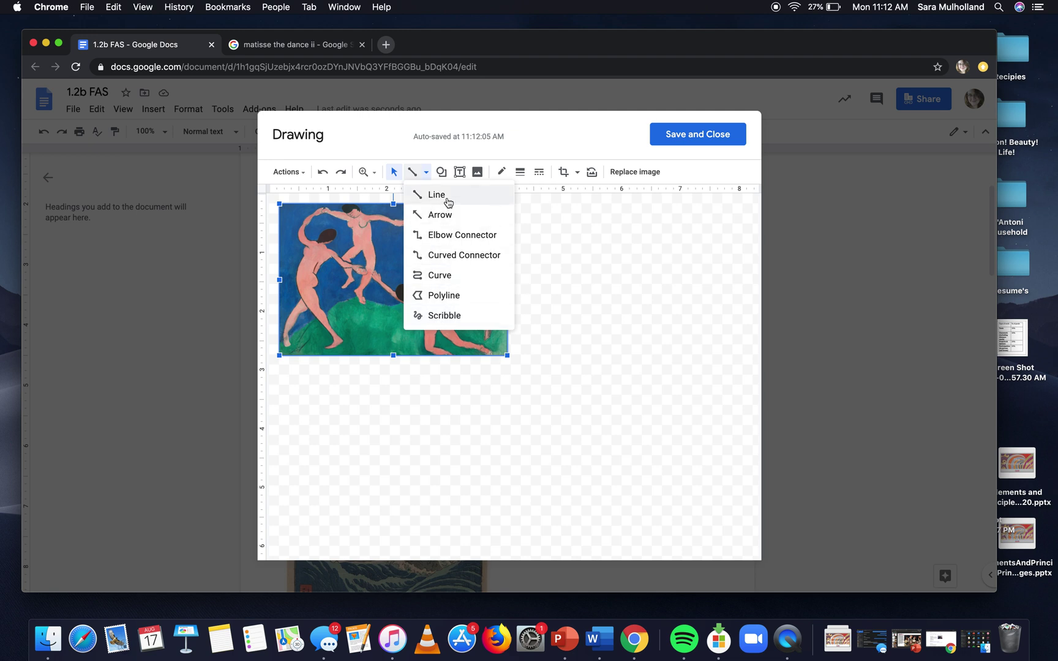
# - Choose the Scribble line tool with 3px weight and red colour, then deselect the image
pyautogui.click(444, 316)
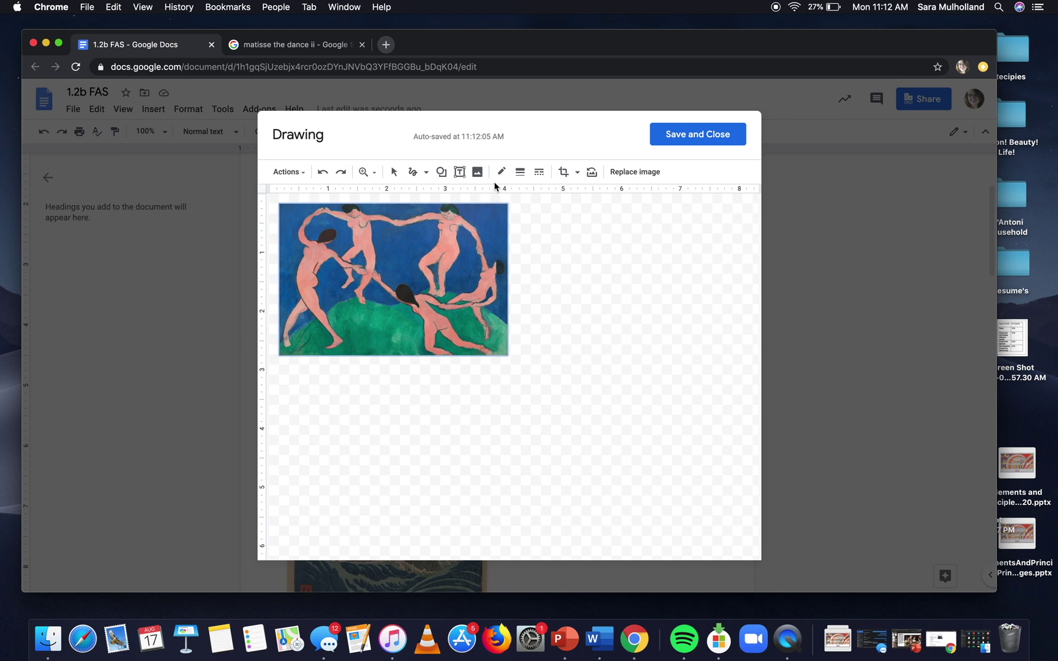
pyautogui.click(518, 172)
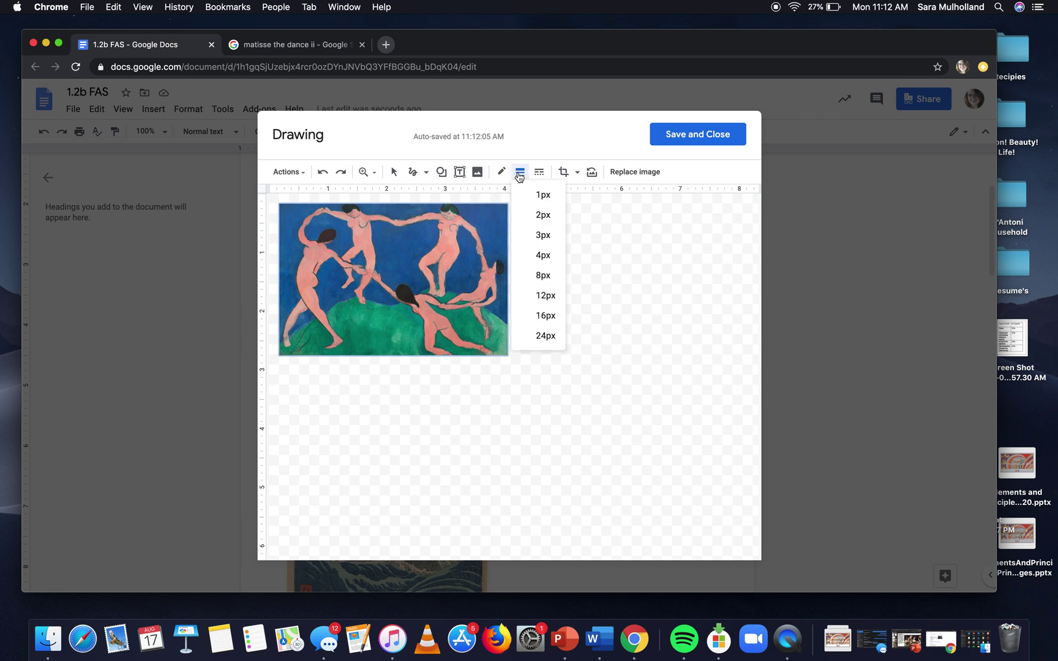
pyautogui.click(526, 240)
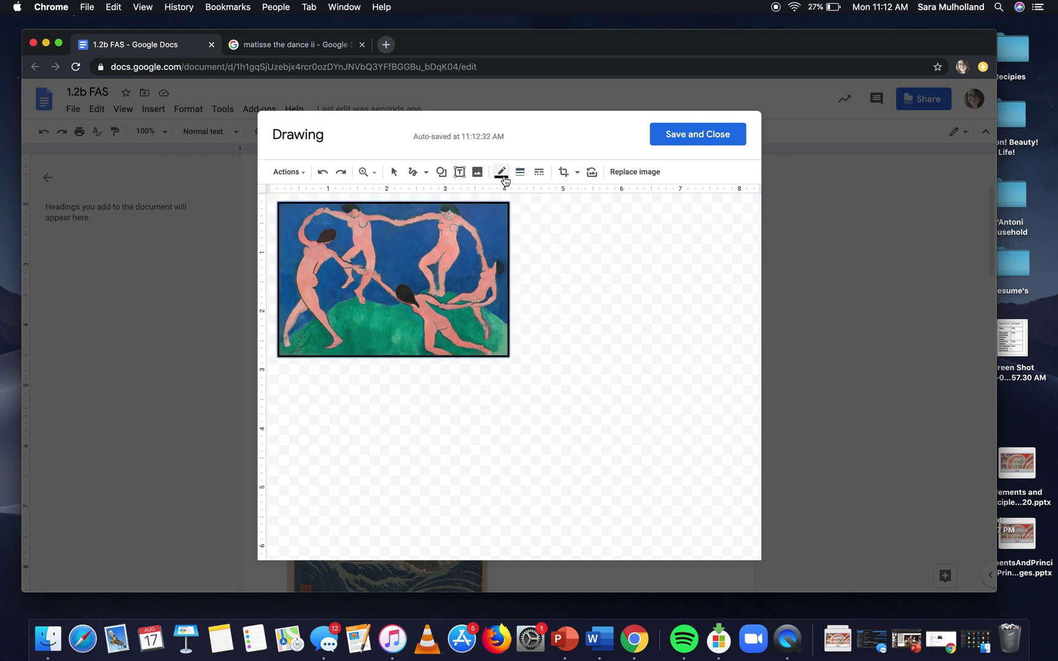
pyautogui.click(504, 178)
pyautogui.click(519, 231)
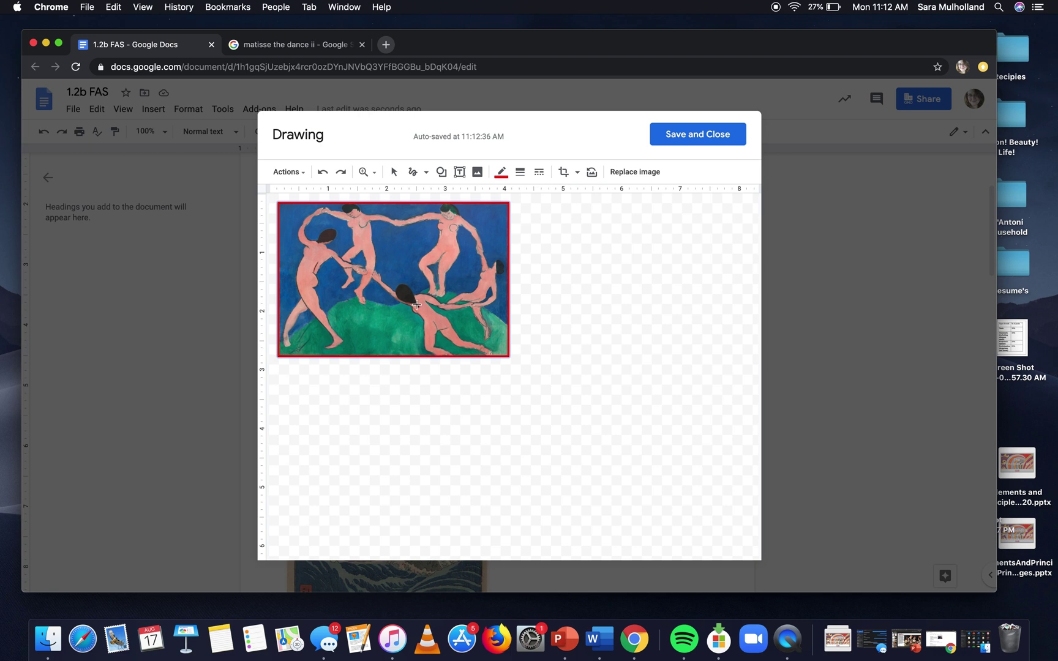
pyautogui.click(426, 172)
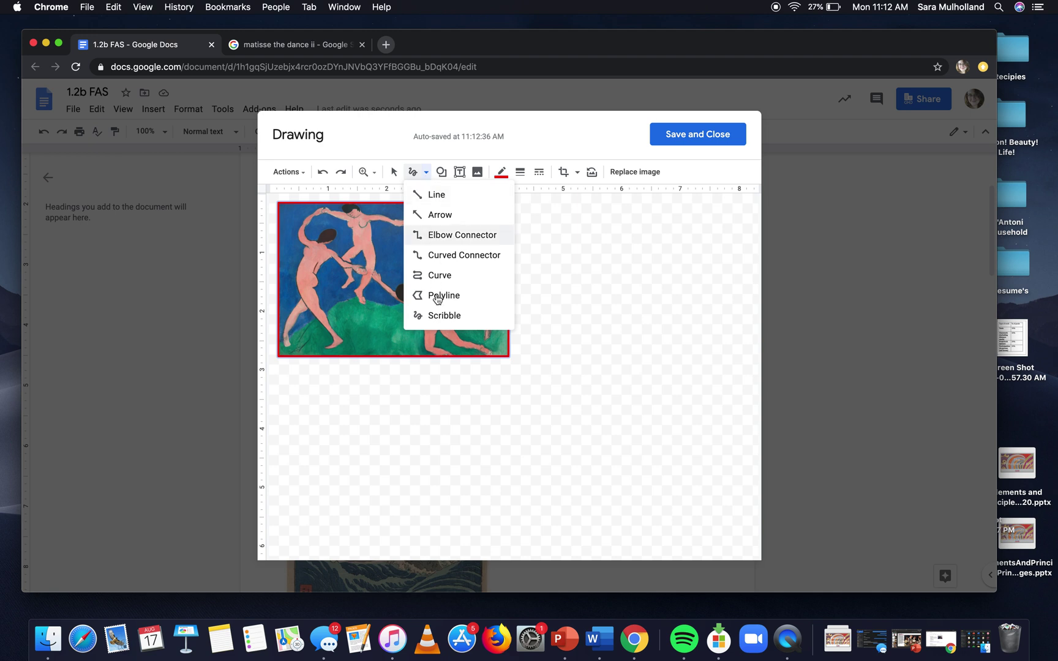
pyautogui.press('Escape')
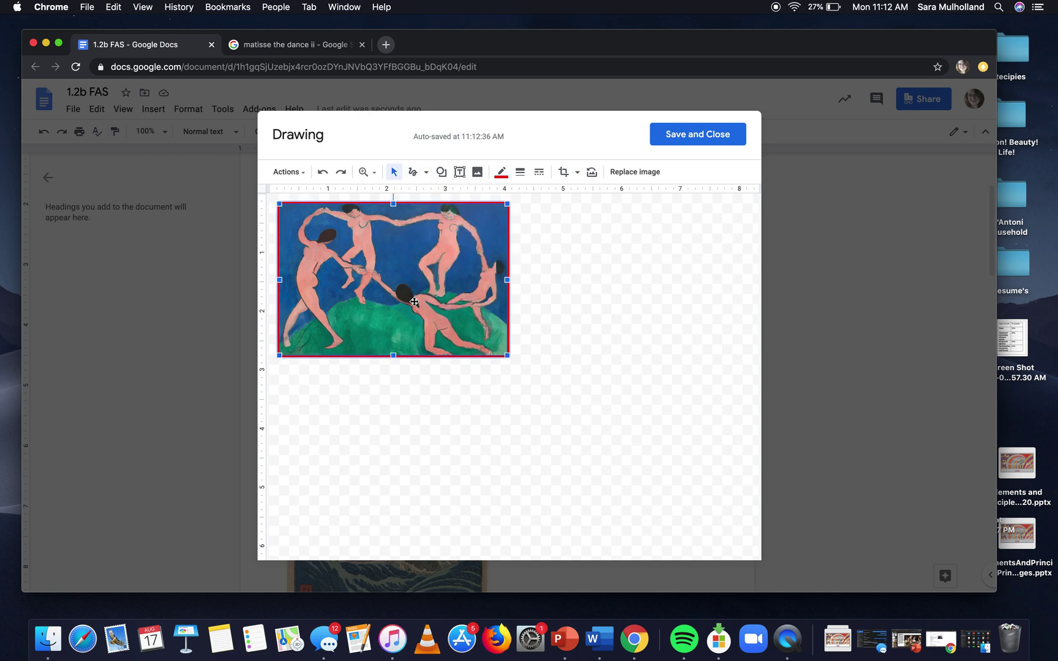
pyautogui.click(502, 173)
pyautogui.click(600, 448)
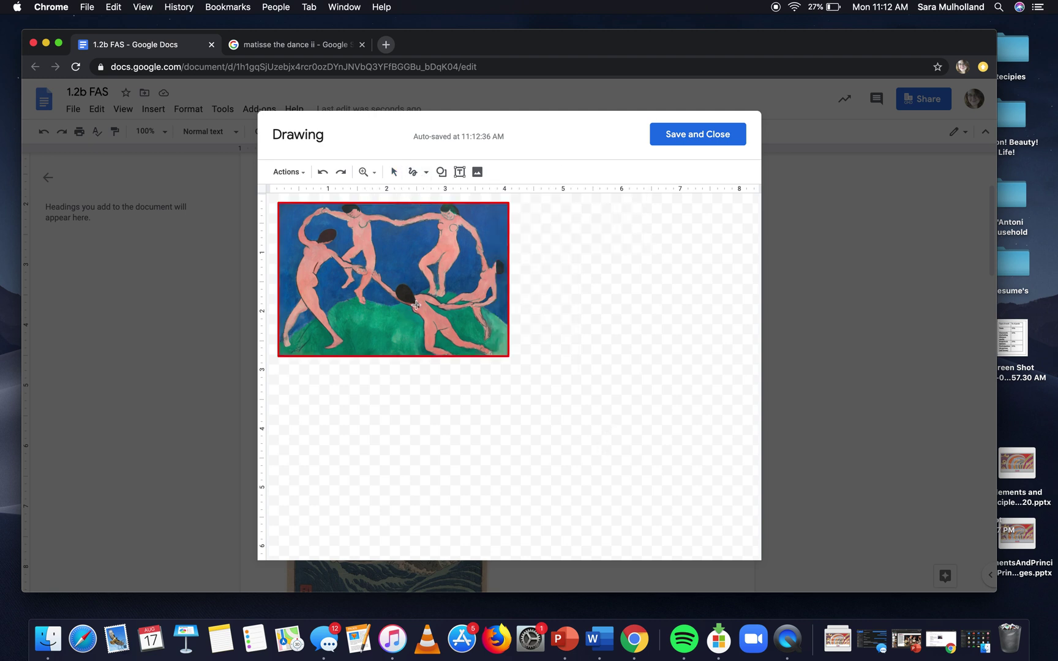
# - Draw a first stroke across the dancers and set the line to red, 8px thick
pyautogui.moveTo(416, 305); pyautogui.dragTo(321, 251)
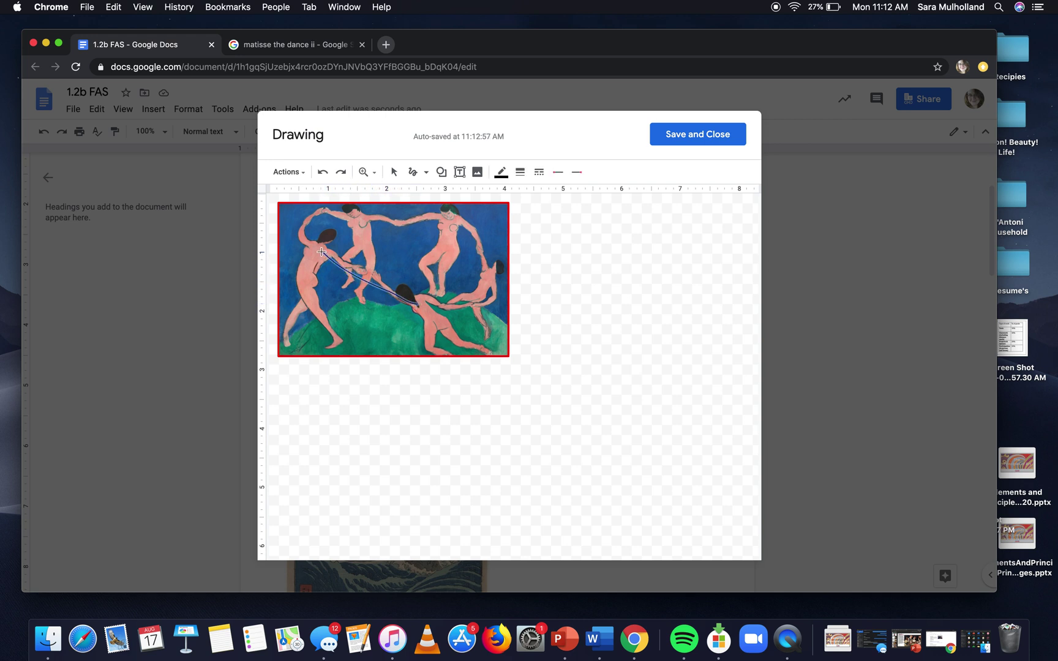
pyautogui.click(500, 172)
pyautogui.click(520, 232)
pyautogui.click(519, 172)
pyautogui.click(530, 237)
pyautogui.click(520, 172)
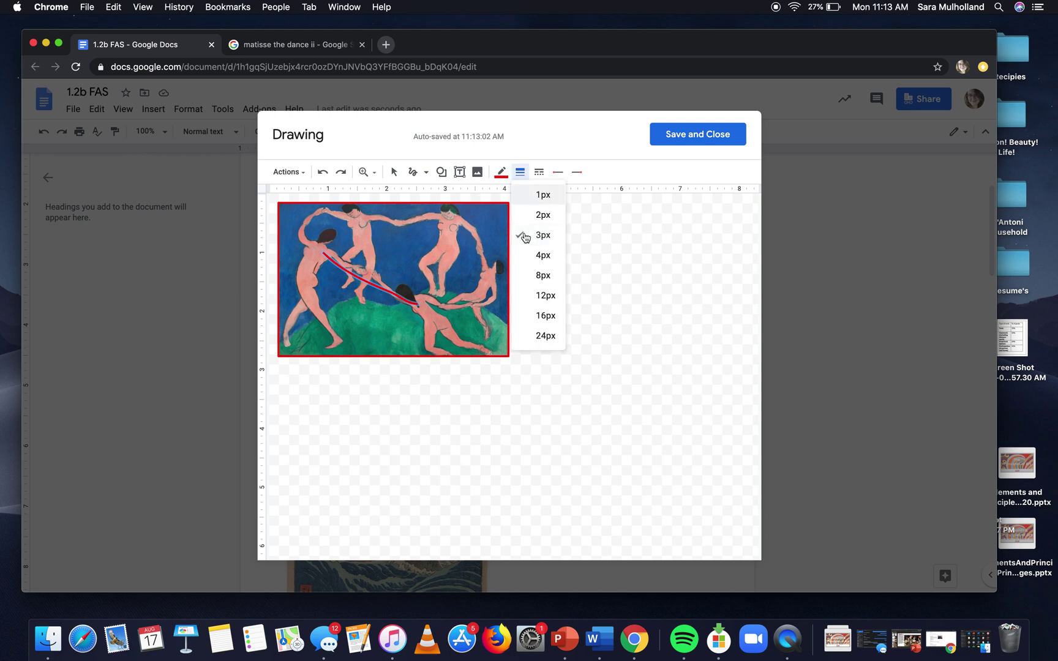
pyautogui.click(535, 277)
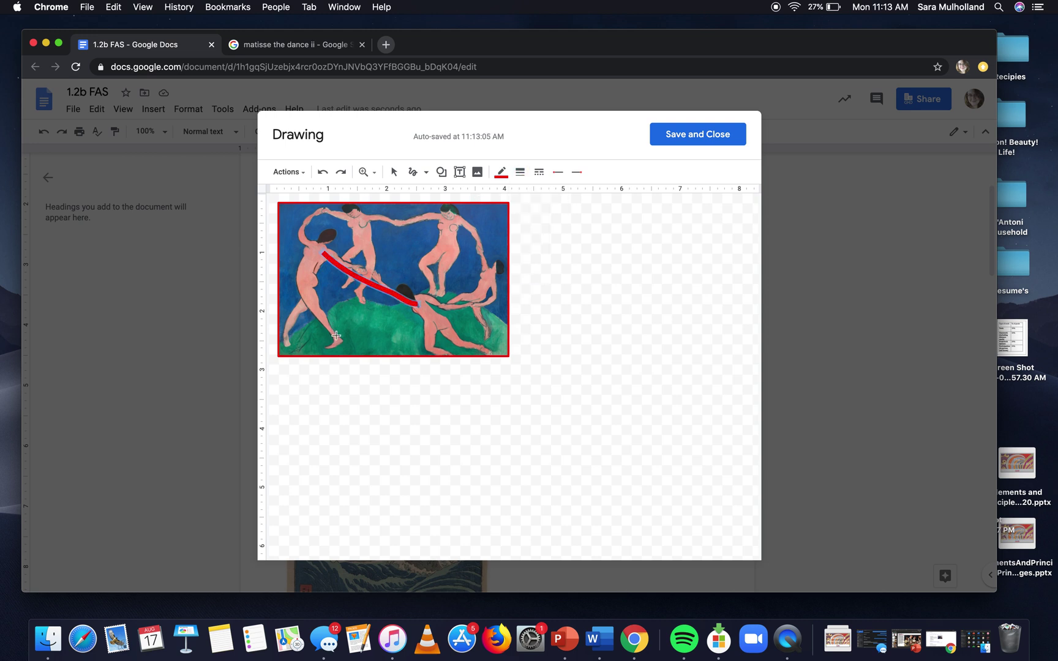
# - Trace six red gesture lines along the dancers' legs and bodies
pyautogui.moveTo(336, 335)
pyautogui.mouseDown()
pyautogui.moveTo(315, 309)
pyautogui.moveTo(304, 262)
pyautogui.moveTo(332, 224)
pyautogui.moveTo(301, 235)
pyautogui.moveTo(325, 211)
pyautogui.moveTo(465, 226)
pyautogui.moveTo(496, 294)
pyautogui.moveTo(483, 306)
pyautogui.moveTo(429, 309)
pyautogui.mouseUp()
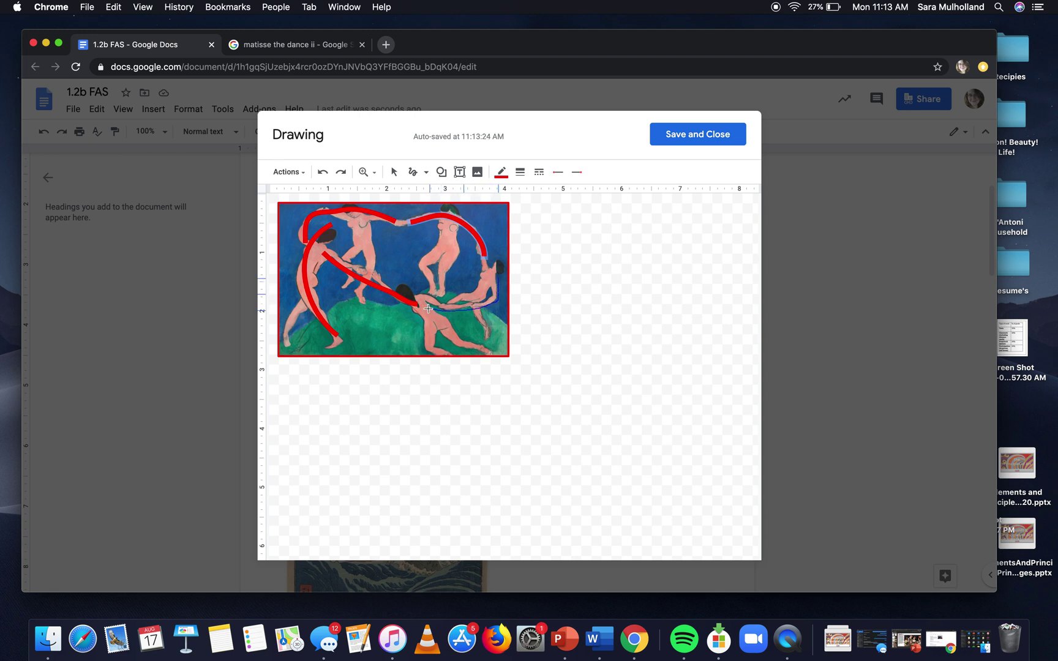
pyautogui.moveTo(466, 350); pyautogui.dragTo(410, 309)
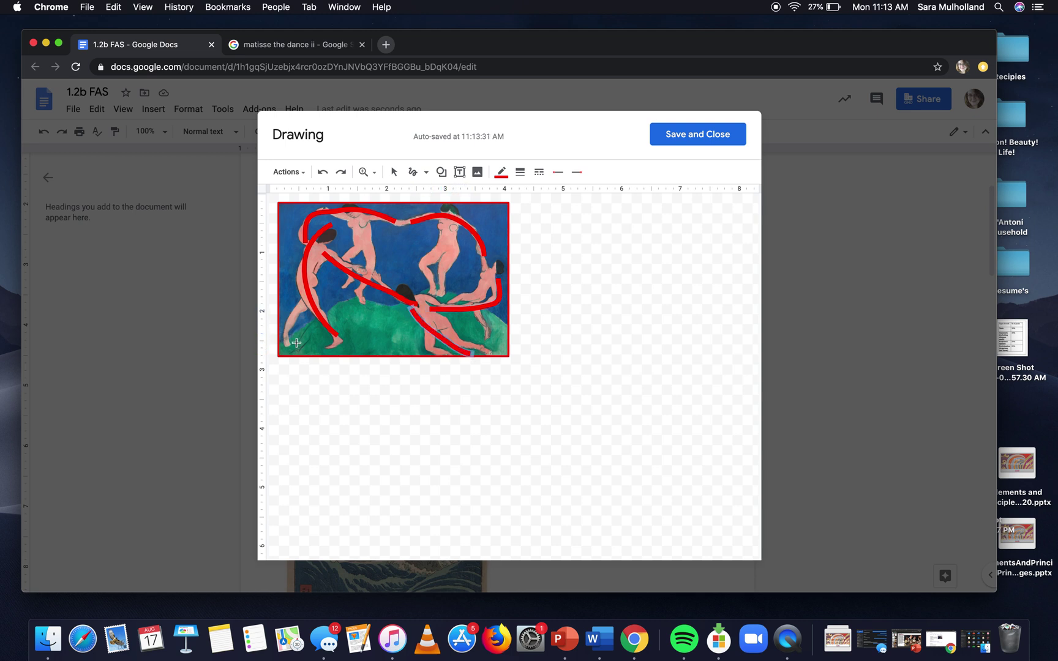
pyautogui.moveTo(283, 337); pyautogui.dragTo(301, 294)
pyautogui.moveTo(379, 267); pyautogui.dragTo(374, 223)
pyautogui.moveTo(423, 286)
pyautogui.mouseDown()
pyautogui.moveTo(417, 257)
pyautogui.moveTo(439, 237)
pyautogui.mouseUp()
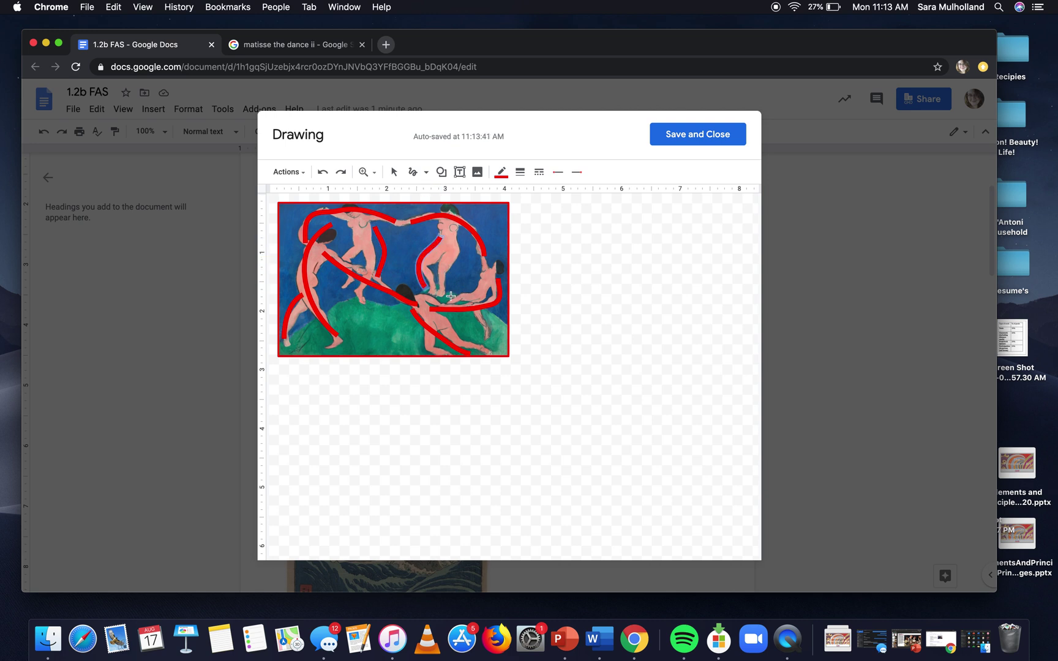
pyautogui.moveTo(449, 297); pyautogui.dragTo(478, 270)
# - Save the drawing into the document and delete the original unmarked Matisse image
pyautogui.click(678, 143)
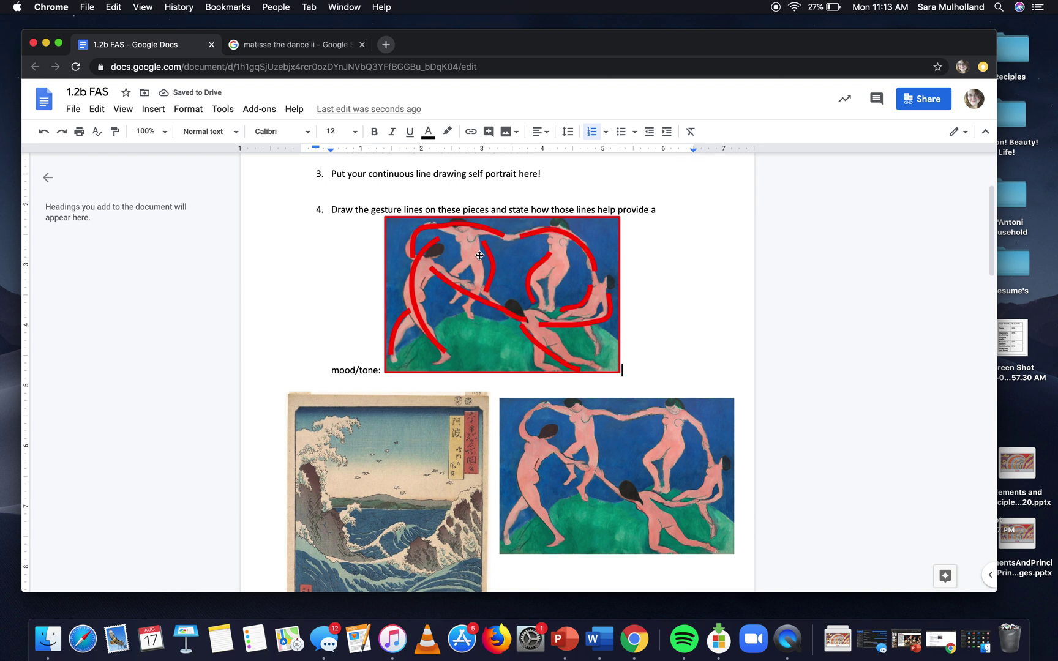
pyautogui.click(564, 426)
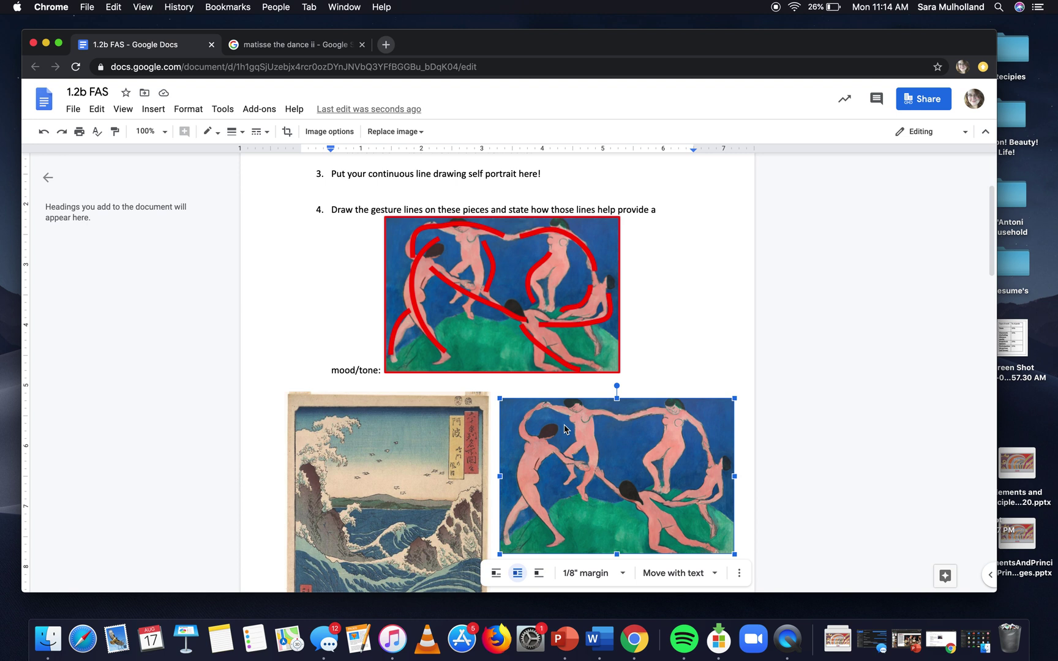
pyautogui.press('BackSpace')
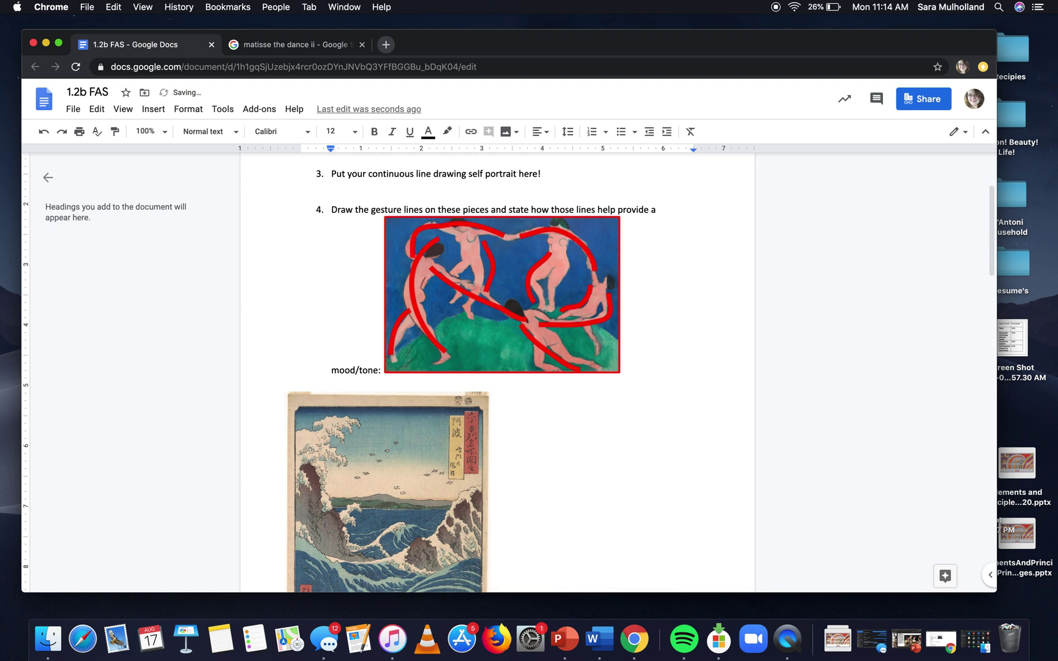
# - Set the annotated drawing to Wrap text and move it beside the wave print
pyautogui.click(499, 318)
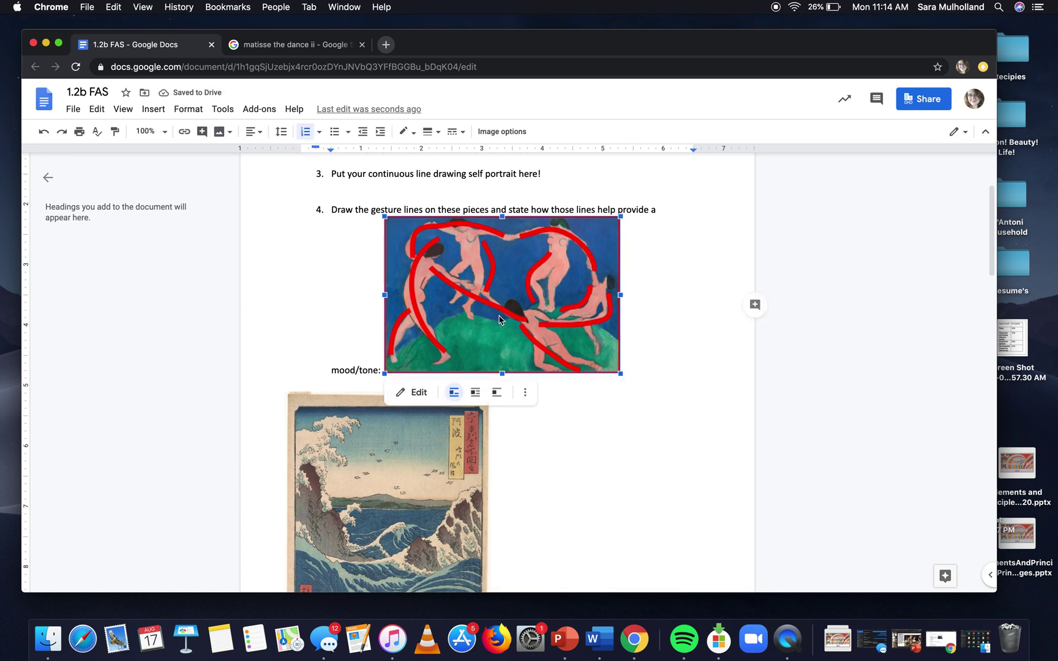
pyautogui.click(475, 395)
pyautogui.moveTo(537, 303); pyautogui.dragTo(641, 373)
pyautogui.moveTo(653, 383); pyautogui.dragTo(649, 399)
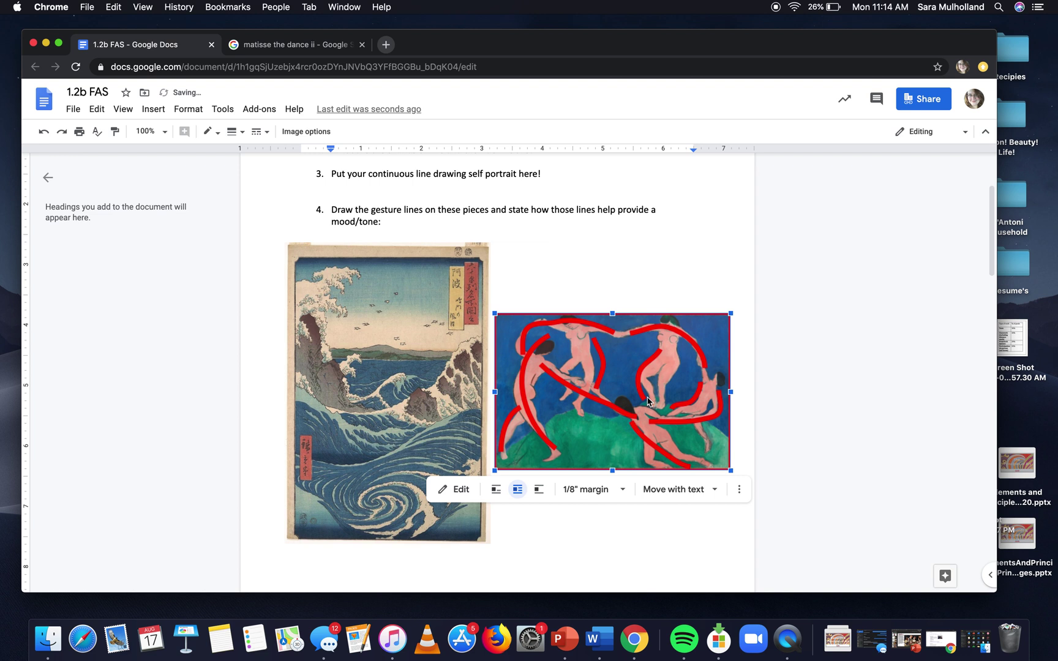